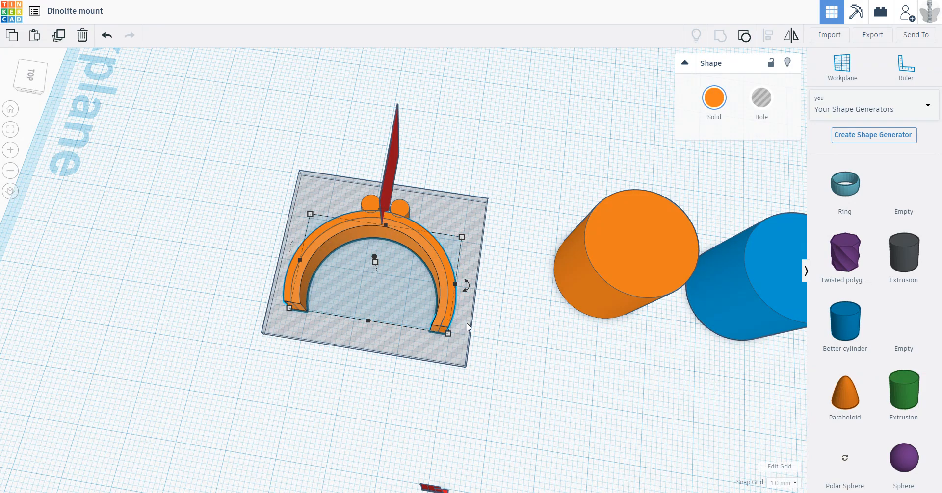
Step: Examine the faceting of the half-ring mount's inner curve by previewing workplane placement on its faces
{"action": "left_click", "coordinate": [498, 323]}
{"action": "scroll", "coordinate": [391, 238], "scroll_direction": "up", "scroll_amount": 3}
{"action": "right_click_drag", "start_coordinate": [393, 239], "coordinate": [417, 210]}
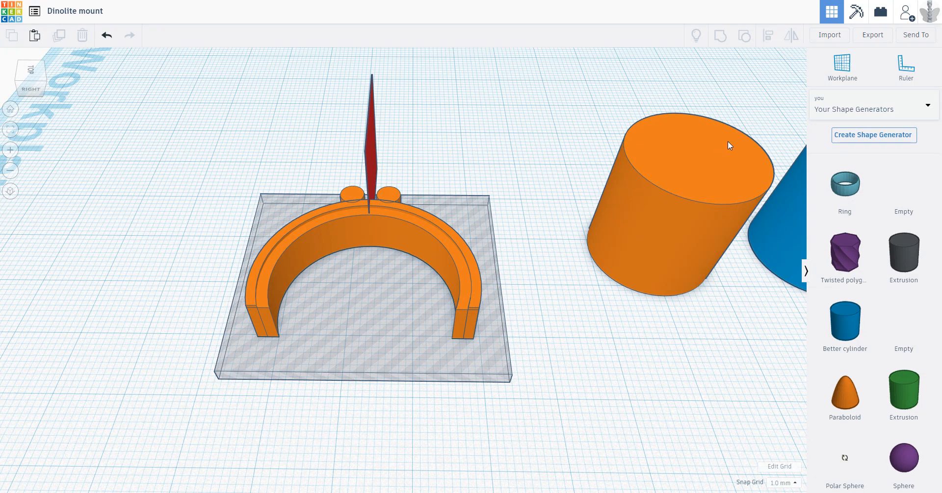
{"action": "left_click", "coordinate": [841, 66]}
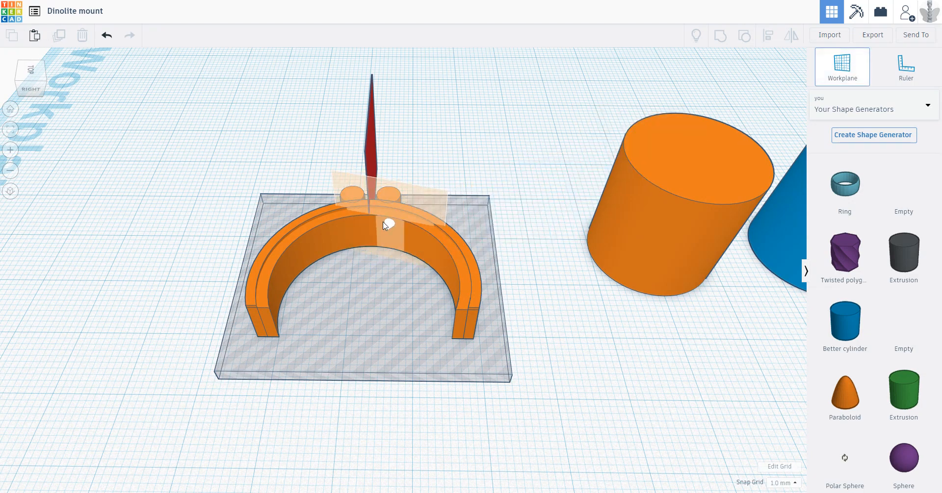
{"action": "scroll", "coordinate": [360, 231], "scroll_direction": "up", "scroll_amount": 5}
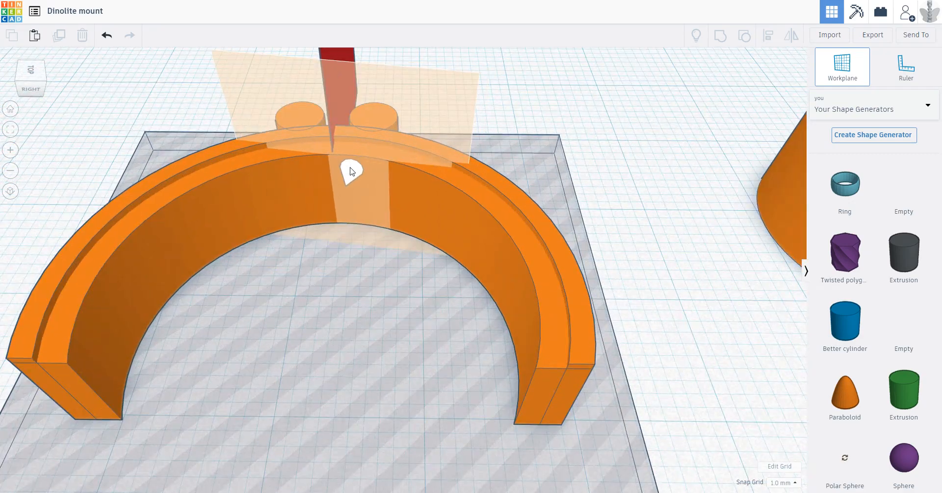
{"action": "middle_click_drag", "start_coordinate": [444, 142], "coordinate": [717, 154]}
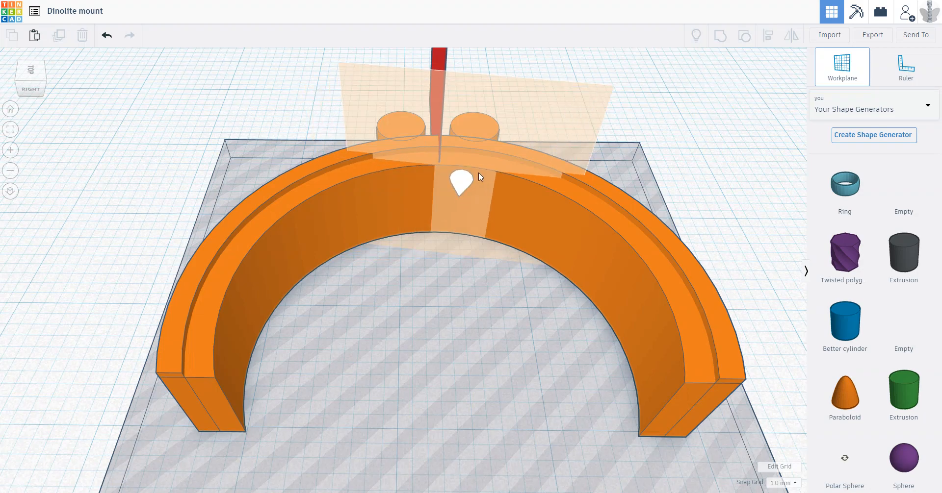
{"action": "left_click", "coordinate": [851, 74]}
{"action": "middle_click_drag", "start_coordinate": [687, 196], "coordinate": [629, 161]}
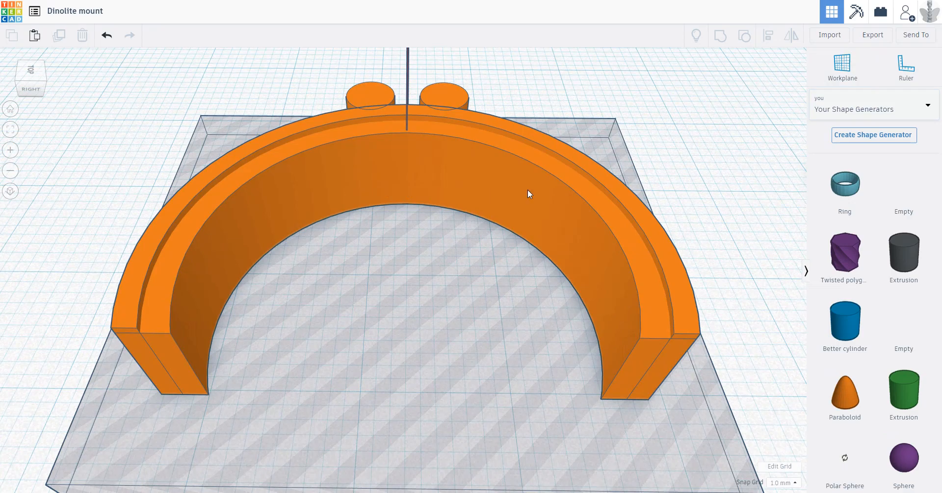
{"action": "scroll", "coordinate": [704, 263], "scroll_direction": "down", "scroll_amount": 3}
{"action": "scroll", "coordinate": [531, 267], "scroll_direction": "up", "scroll_amount": 5}
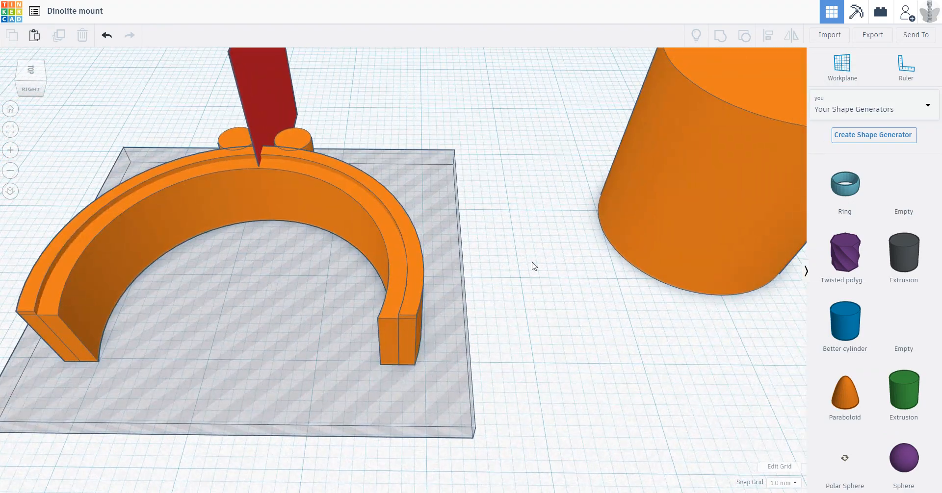
Step: Check the orange cylinder's highest available Sides value and inspect its curved surface
{"action": "left_click", "coordinate": [660, 256]}
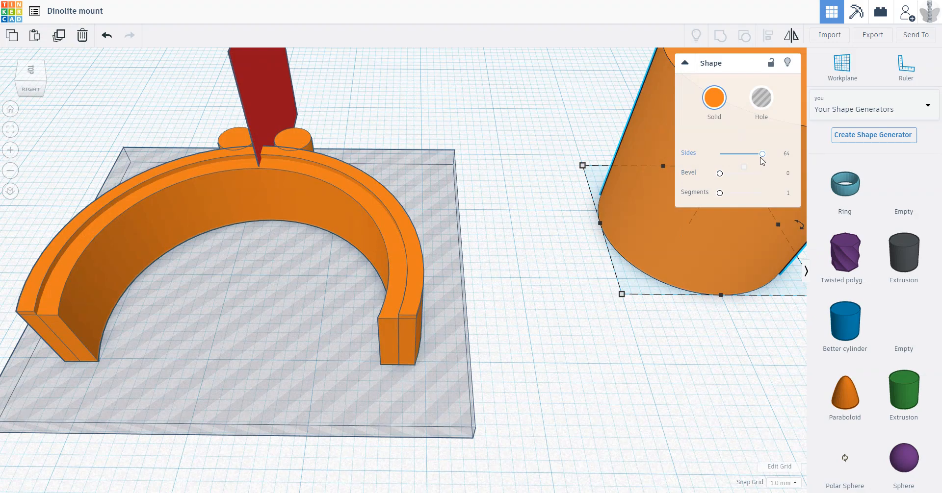
{"action": "mouse_move", "coordinate": [762, 154]}
{"action": "left_mouse_down"}
{"action": "mouse_move", "coordinate": [721, 156]}
{"action": "mouse_move", "coordinate": [764, 156]}
{"action": "left_mouse_up"}
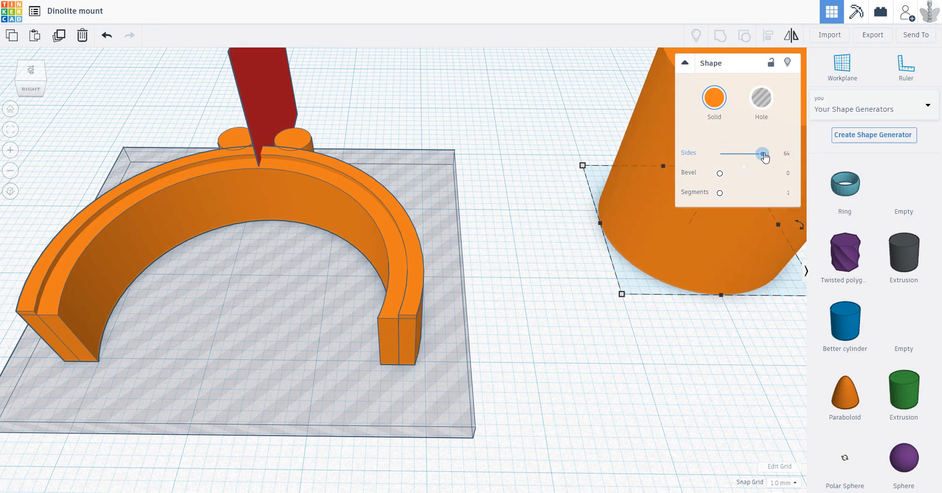
{"action": "scroll", "coordinate": [604, 150], "scroll_direction": "down", "scroll_amount": 2}
{"action": "middle_click_drag", "start_coordinate": [604, 150], "coordinate": [303, 231]}
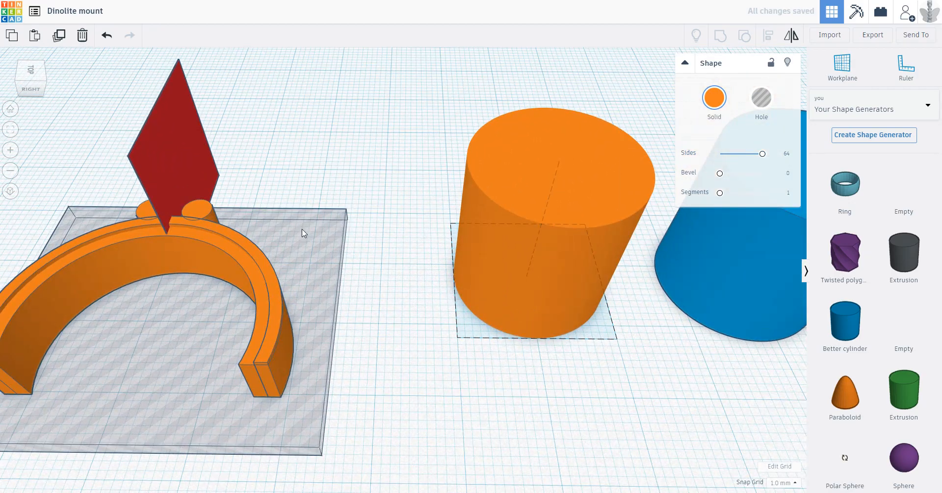
{"action": "right_click_drag", "start_coordinate": [546, 279], "coordinate": [552, 269]}
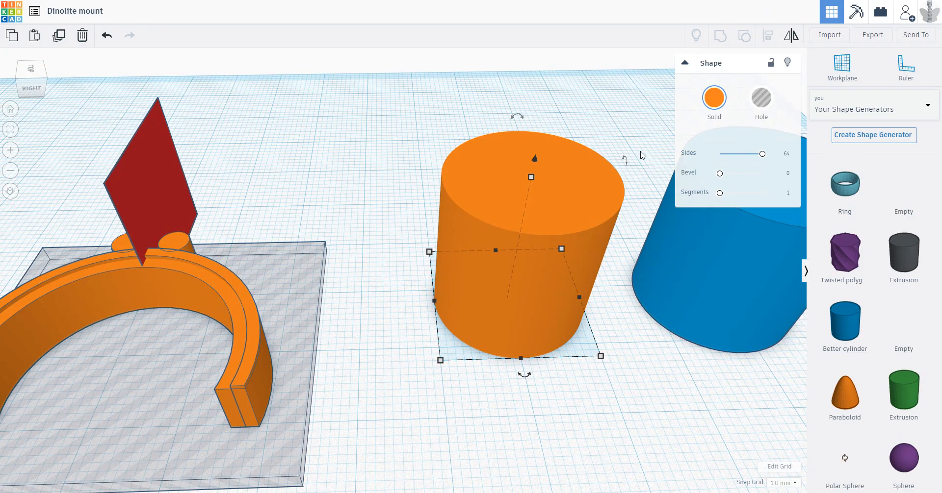
{"action": "left_click", "coordinate": [631, 137]}
{"action": "middle_click_drag", "start_coordinate": [632, 138], "coordinate": [437, 177]}
{"action": "right_click_drag", "start_coordinate": [437, 177], "coordinate": [517, 222]}
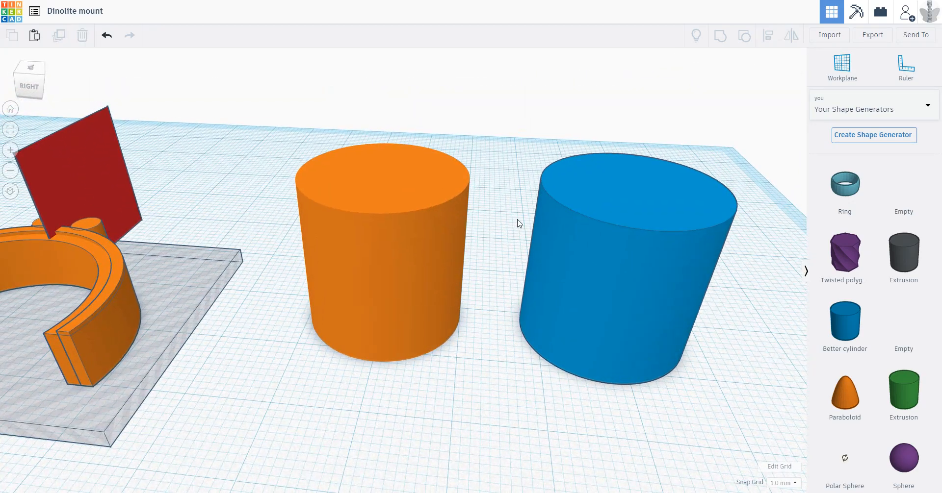
Step: Check the blue Better cylinder's maximum # Of Points and compare its smoothness with the orange cylinder
{"action": "left_click", "coordinate": [625, 236]}
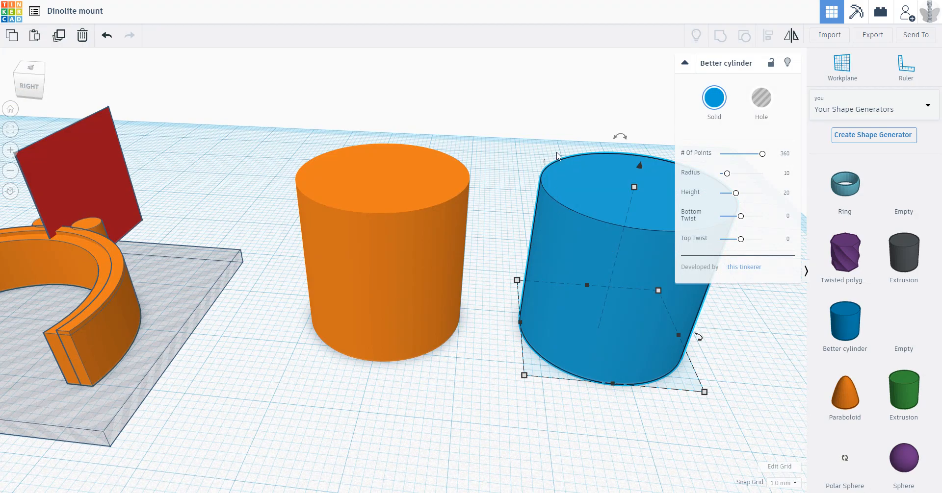
{"action": "middle_click_drag", "start_coordinate": [555, 156], "coordinate": [484, 143]}
{"action": "mouse_move", "coordinate": [758, 157]}
{"action": "left_mouse_down"}
{"action": "mouse_move", "coordinate": [722, 162]}
{"action": "mouse_move", "coordinate": [763, 160]}
{"action": "left_mouse_up"}
{"action": "right_click_drag", "start_coordinate": [613, 169], "coordinate": [584, 110]}
{"action": "left_click", "coordinate": [584, 110]}
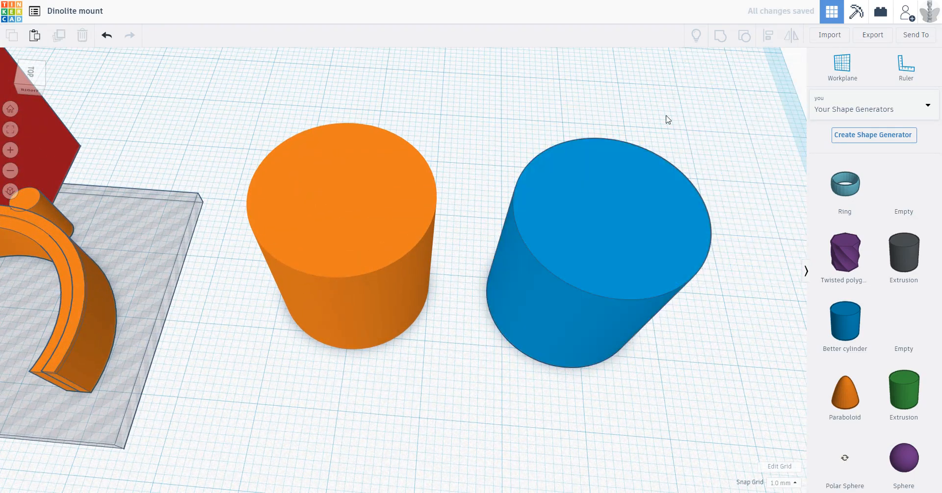
{"action": "left_click", "coordinate": [610, 204]}
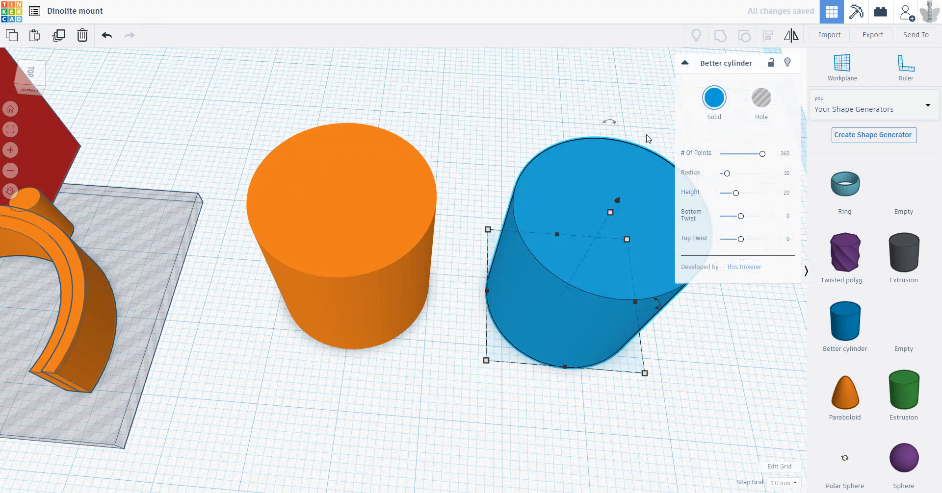
{"action": "middle_click_drag", "start_coordinate": [647, 135], "coordinate": [553, 137]}
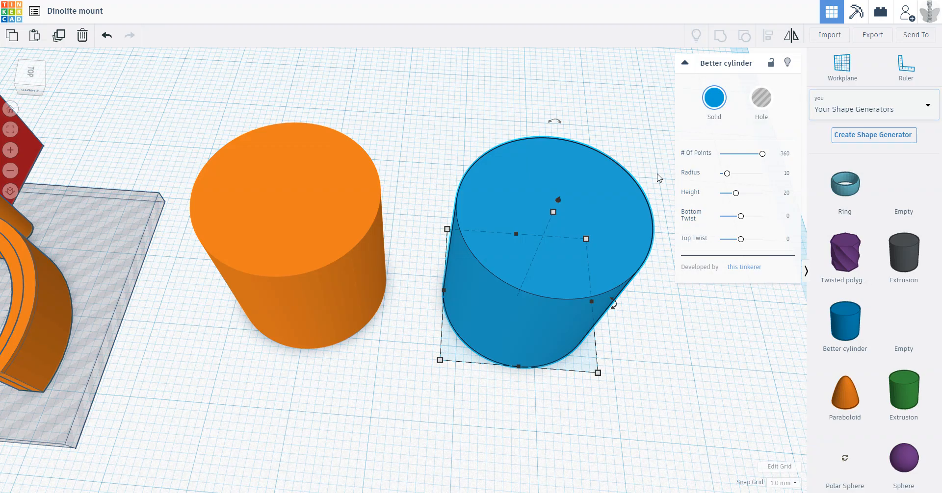
{"action": "left_click", "coordinate": [635, 137]}
Step: Create a new shape generator under Your Shape Generators from the Twisted polygon template
{"action": "left_click", "coordinate": [886, 111]}
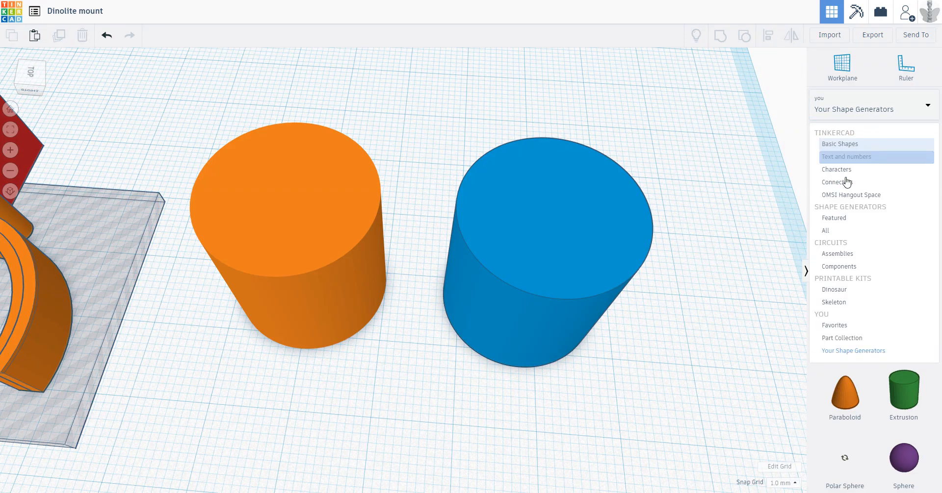
{"action": "left_click", "coordinate": [843, 351]}
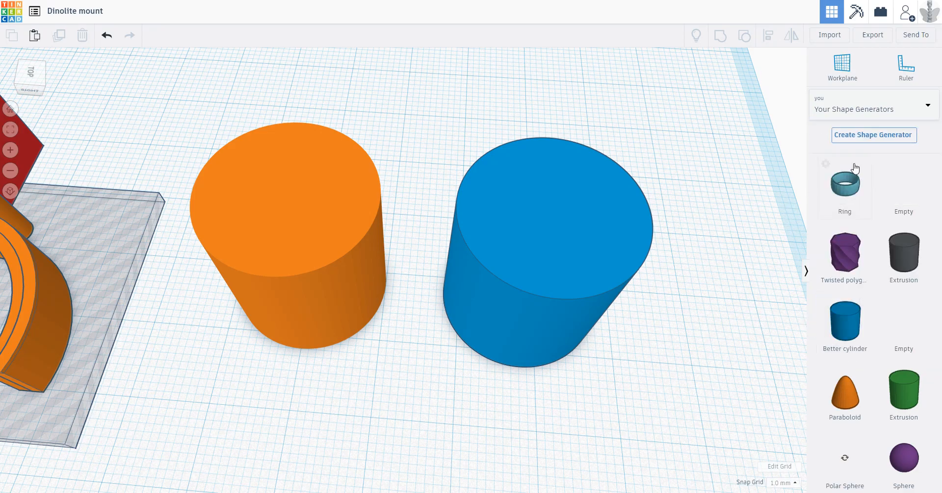
{"action": "left_click", "coordinate": [853, 137]}
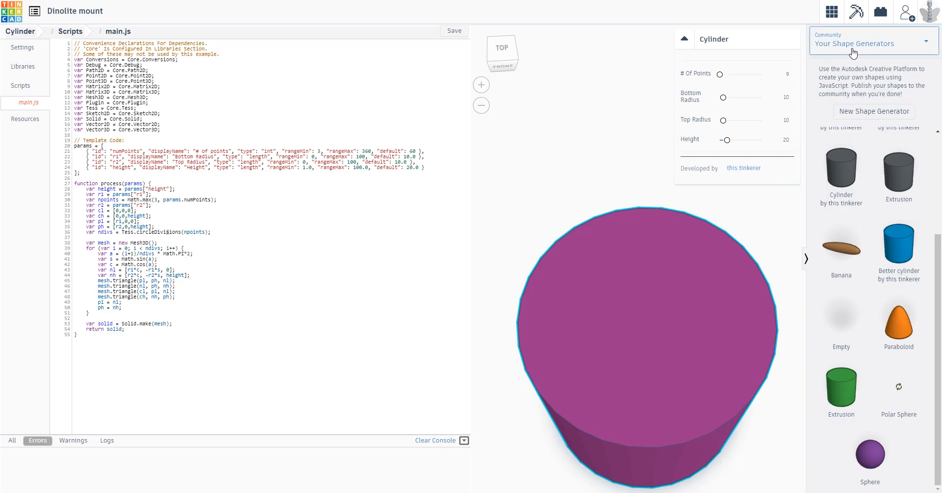
{"action": "left_click", "coordinate": [873, 112]}
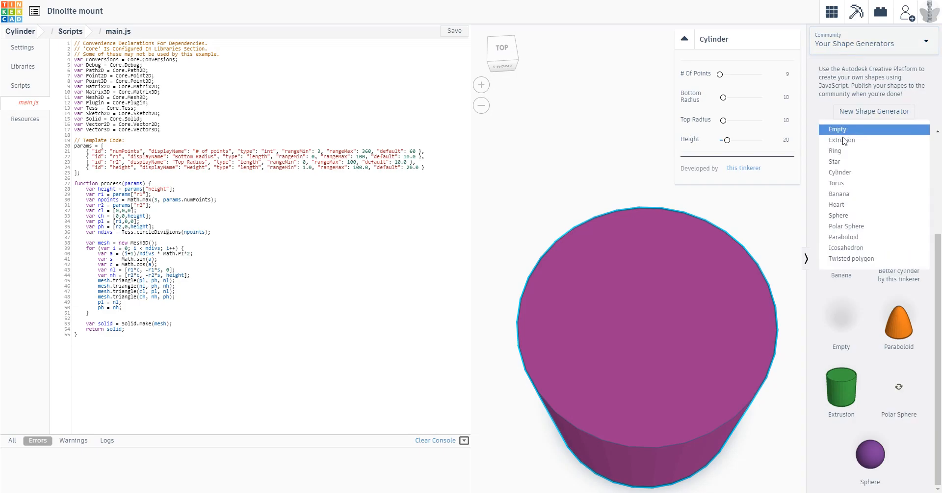
{"action": "left_click", "coordinate": [857, 261]}
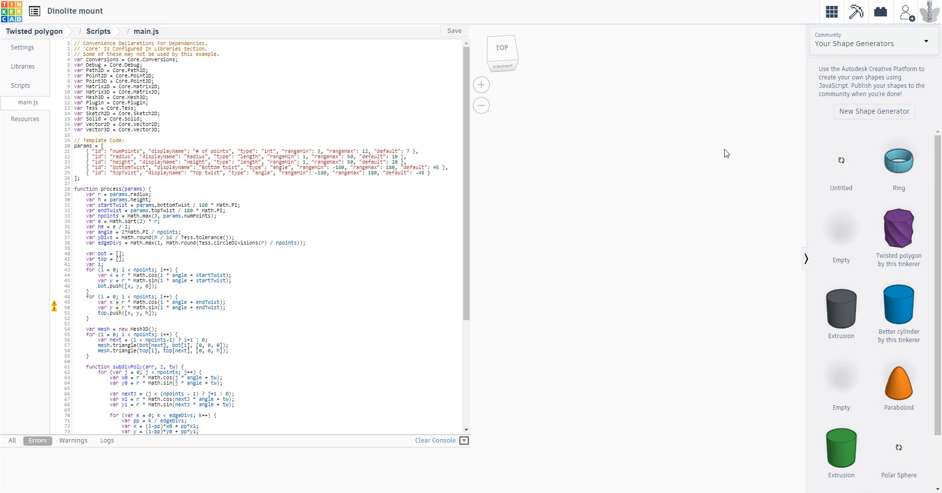
Step: In main.js, set the numPoints parameter's rangeMax to 360 and its default to 60
{"action": "mouse_move", "coordinate": [886, 190]}
{"action": "key", "text": "BackSpace"}
{"action": "key", "text": "BackSpace"}
{"action": "type", "text": "360"}
{"action": "type", "text": "60"}
Step: Set the bottomTwist and topTwist defaults to 0 in the params block and save the script
{"action": "left_click", "coordinate": [436, 167]}
{"action": "type", "text": "0"}
{"action": "key", "text": "Down"}
{"action": "key", "text": "BackSpace"}
{"action": "key", "text": "BackSpace"}
{"action": "type", "text": "0"}
{"action": "left_click", "coordinate": [454, 31]}
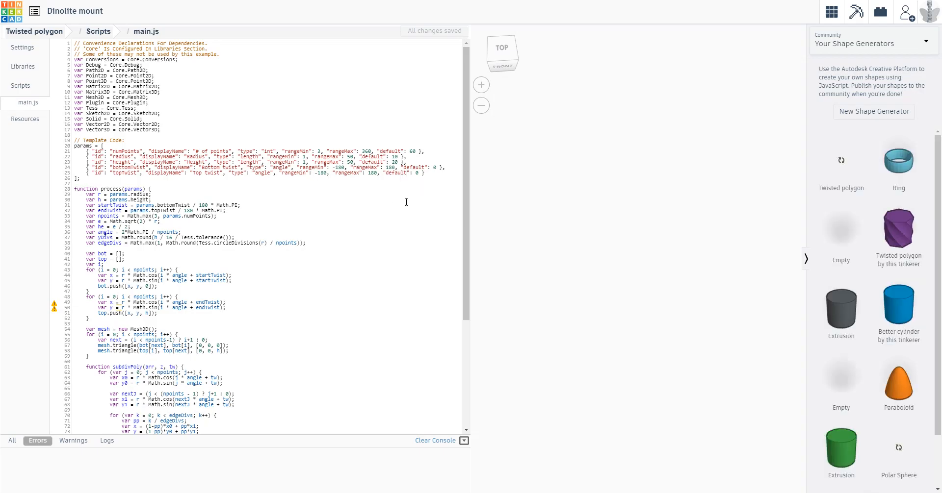
Step: Look over the rest of the generator script and return to the 3D design
{"action": "scroll", "coordinate": [140, 181], "scroll_direction": "down", "scroll_amount": 3}
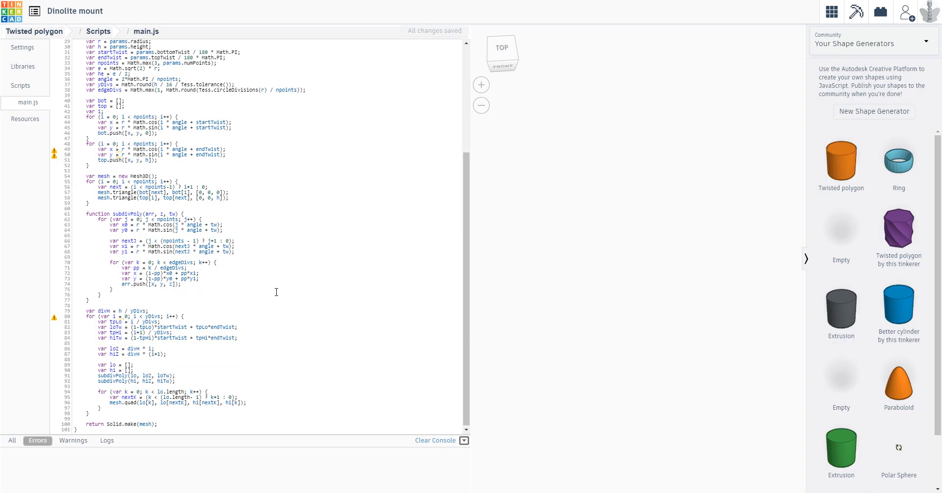
{"action": "scroll", "coordinate": [319, 282], "scroll_direction": "up", "scroll_amount": 3}
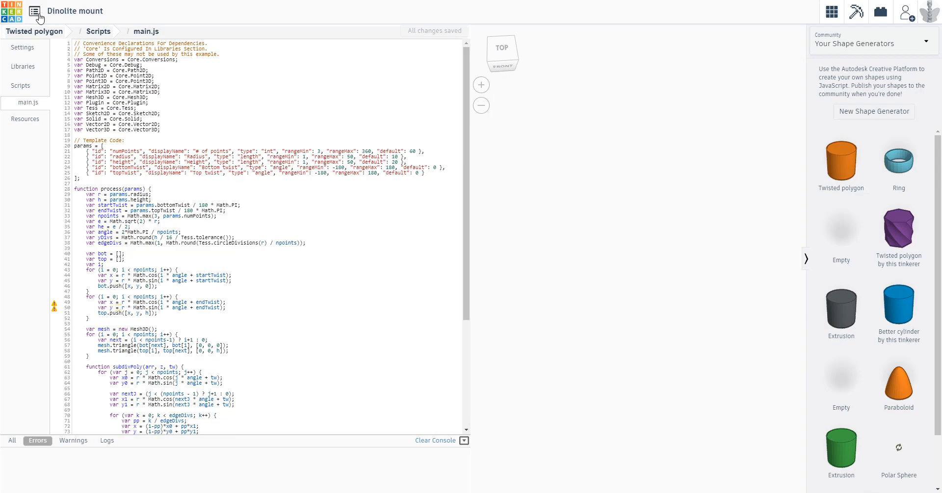
{"action": "left_click", "coordinate": [825, 20]}
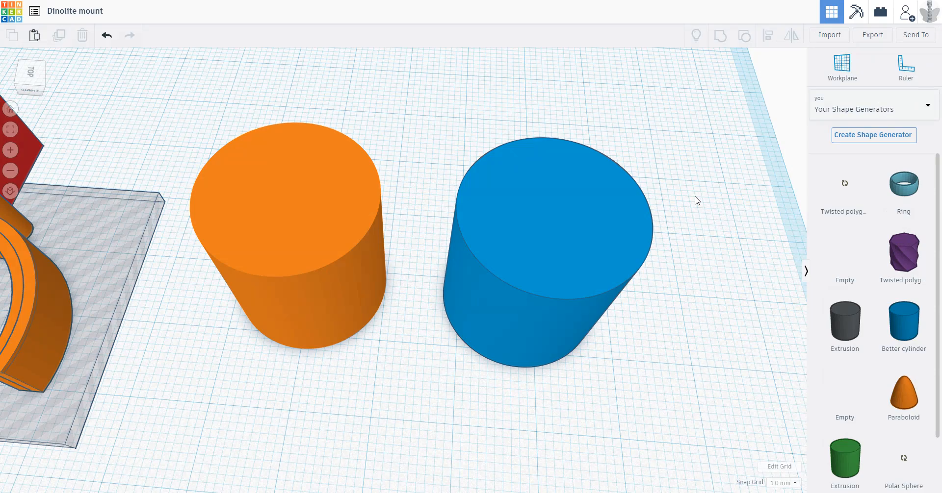
{"action": "scroll", "coordinate": [854, 278], "scroll_direction": "down", "scroll_amount": 2}
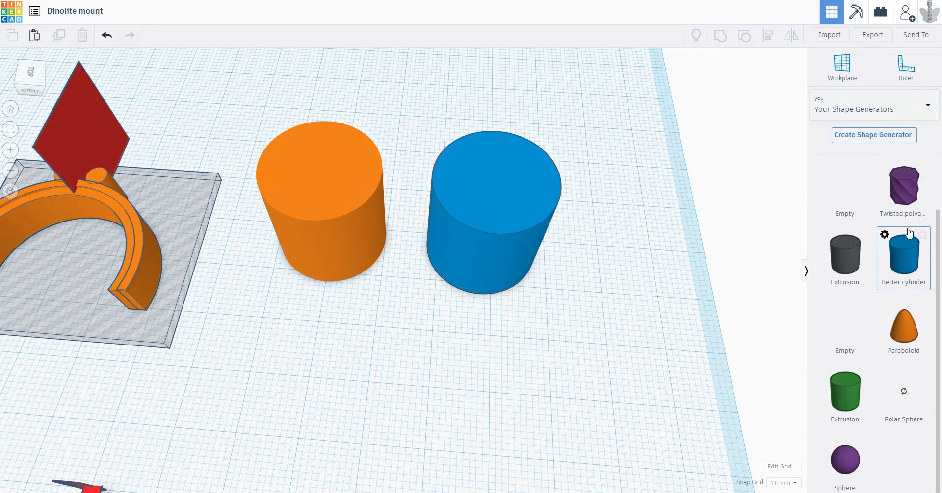
{"action": "left_click_drag", "start_coordinate": [902, 189], "coordinate": [379, 408]}
{"action": "right_click_drag", "start_coordinate": [513, 401], "coordinate": [539, 350]}
{"action": "scroll", "coordinate": [872, 336], "scroll_direction": "up", "scroll_amount": 2}
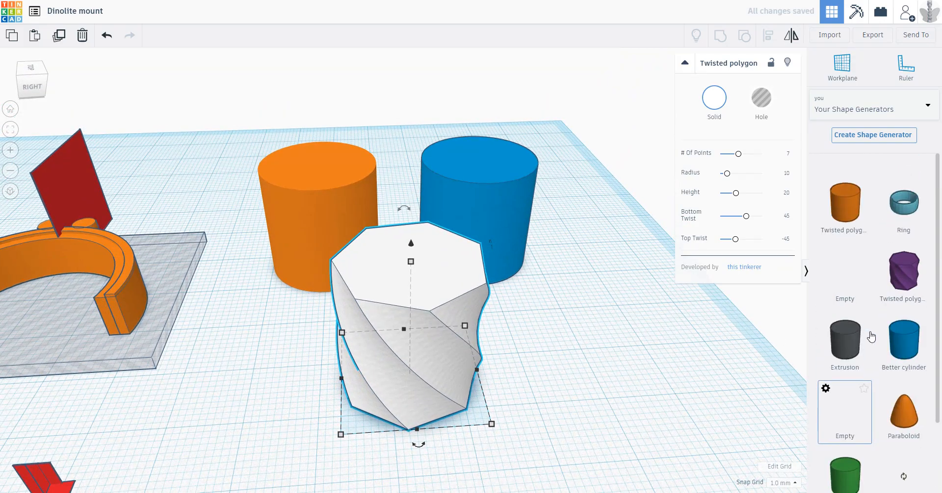
{"action": "key", "text": "Delete"}
Step: Place the new orange Twisted polygon in front of the two cylinders and set its # Of Points to 360
{"action": "left_click_drag", "start_coordinate": [845, 186], "coordinate": [395, 334]}
{"action": "right_click_drag", "start_coordinate": [494, 383], "coordinate": [714, 294]}
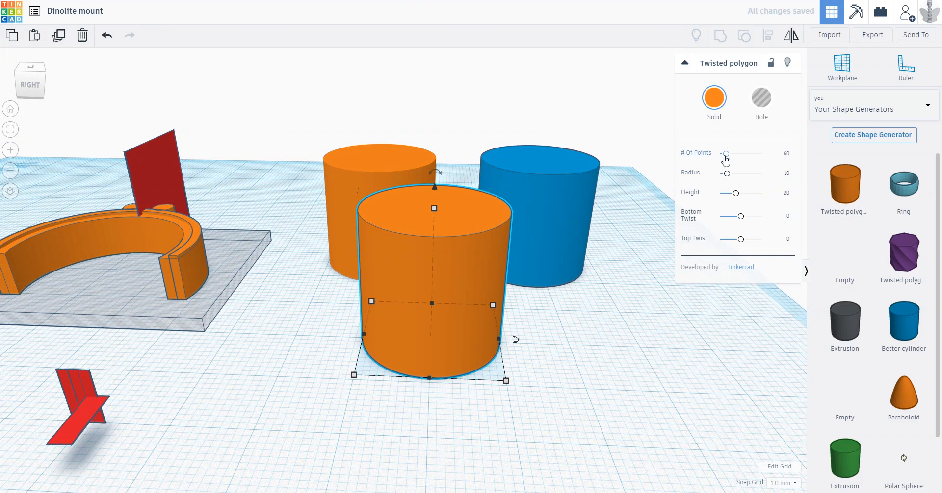
{"action": "left_click_drag", "start_coordinate": [726, 154], "coordinate": [764, 159]}
{"action": "left_click_drag", "start_coordinate": [737, 159], "coordinate": [768, 156]}
{"action": "right_click_drag", "start_coordinate": [547, 314], "coordinate": [558, 331]}
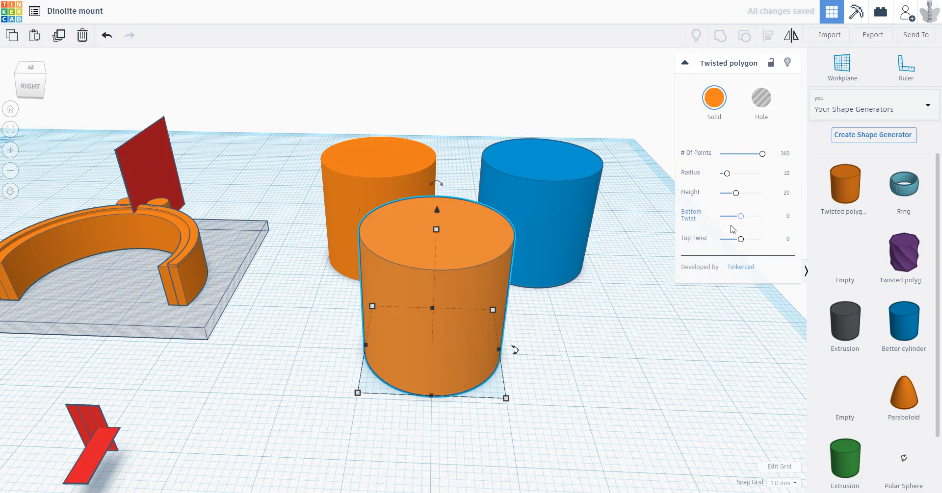
Step: Set the new shape's Bottom Twist to 180 and Top Twist to -180, and inspect its side surface
{"action": "left_click_drag", "start_coordinate": [739, 220], "coordinate": [673, 240]}
{"action": "right_click_drag", "start_coordinate": [642, 287], "coordinate": [660, 260]}
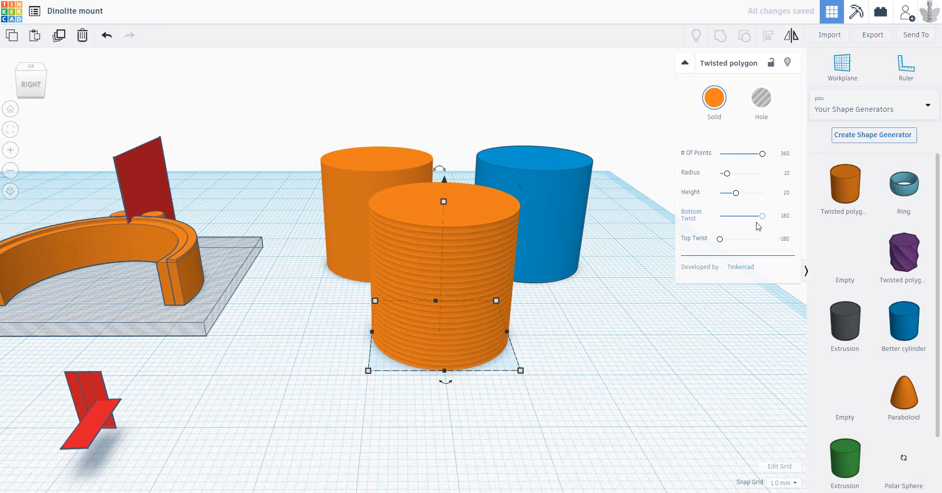
{"action": "left_click", "coordinate": [604, 284]}
{"action": "scroll", "coordinate": [583, 274], "scroll_direction": "up", "scroll_amount": 3}
{"action": "right_click_drag", "start_coordinate": [581, 270], "coordinate": [580, 252]}
{"action": "left_click", "coordinate": [560, 267]}
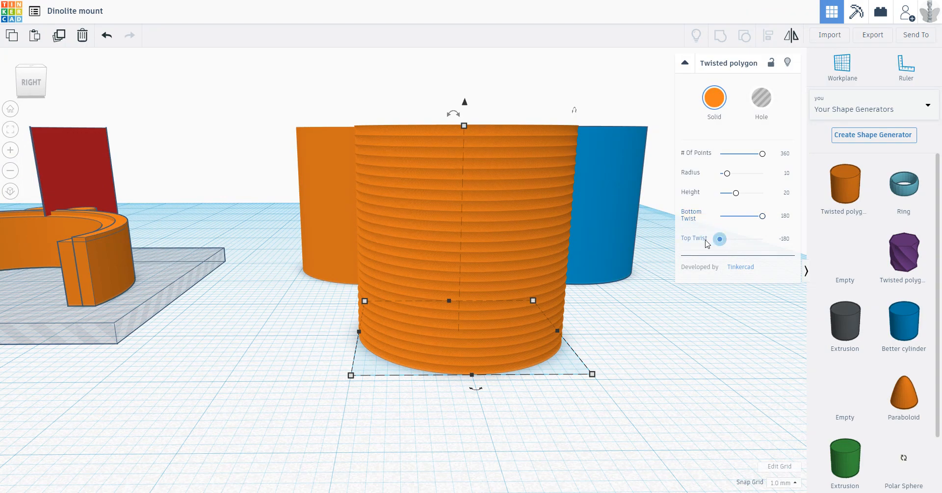
Step: Reverse the twist with Bottom Twist -180 and Top Twist 180, and inspect the ridges with the shape deselected and reselected
{"action": "left_click_drag", "start_coordinate": [705, 240], "coordinate": [706, 241]}
{"action": "right_click_drag", "start_coordinate": [615, 302], "coordinate": [609, 314]}
{"action": "left_click", "coordinate": [552, 308]}
{"action": "left_click_drag", "start_coordinate": [763, 216], "coordinate": [762, 240]}
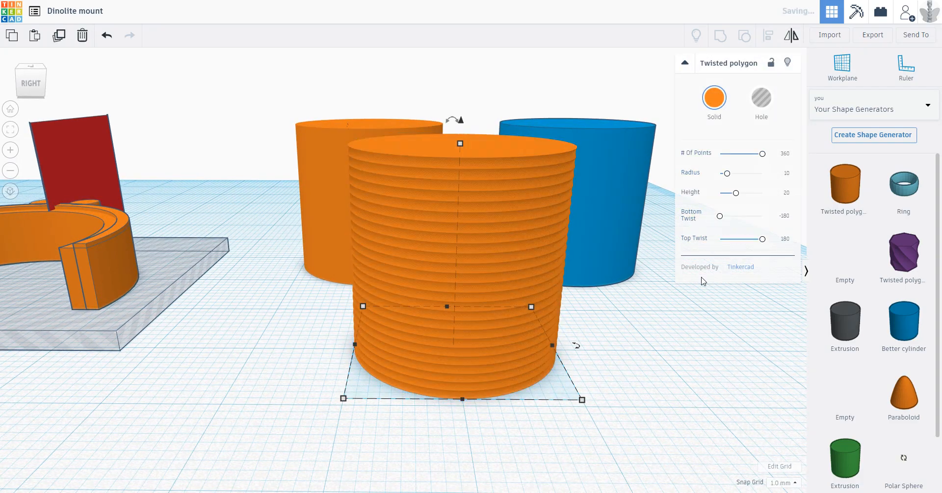
{"action": "left_click", "coordinate": [612, 328]}
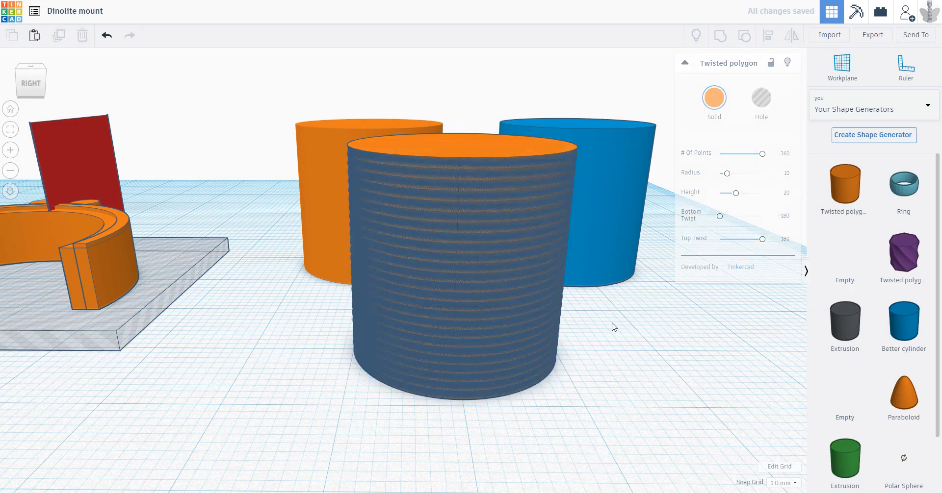
{"action": "left_click", "coordinate": [534, 303]}
{"action": "right_click_drag", "start_coordinate": [632, 325], "coordinate": [682, 301]}
{"action": "left_click", "coordinate": [651, 355]}
{"action": "left_click", "coordinate": [511, 305]}
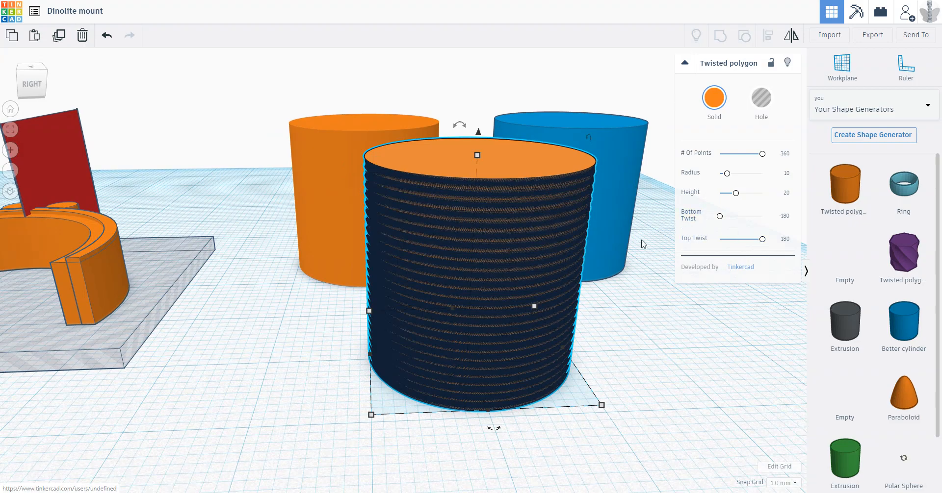
Step: Set the new shape's Bottom Twist and Top Twist to 0 and inspect the resulting cylinder
{"action": "left_click", "coordinate": [785, 217]}
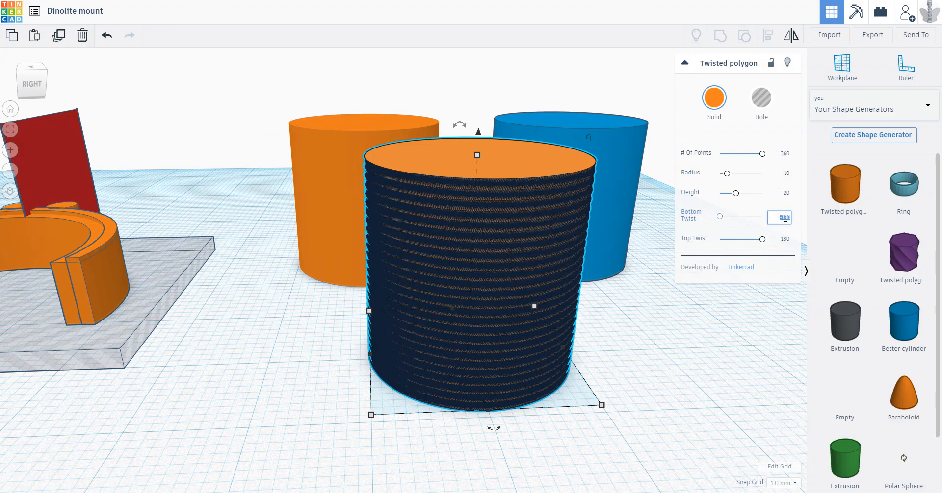
{"action": "type", "text": "0"}
{"action": "left_click", "coordinate": [785, 239]}
{"action": "left_click", "coordinate": [666, 283]}
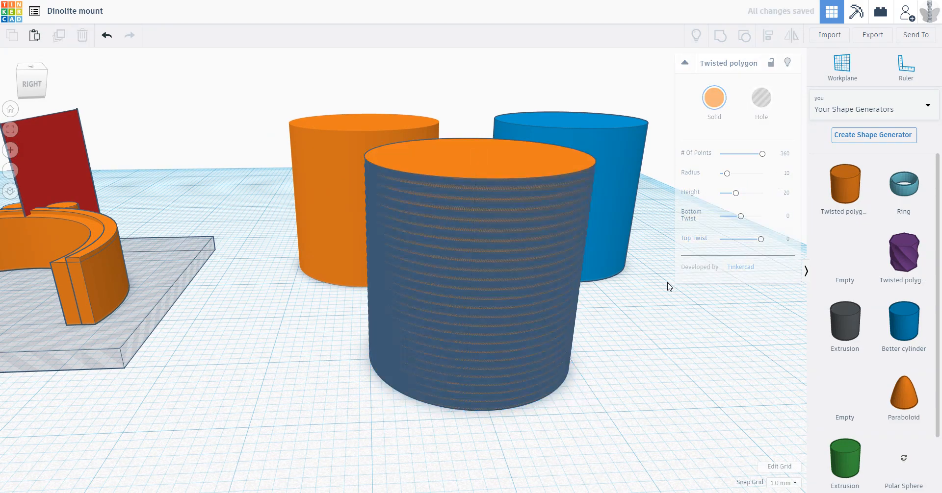
{"action": "left_click", "coordinate": [576, 294]}
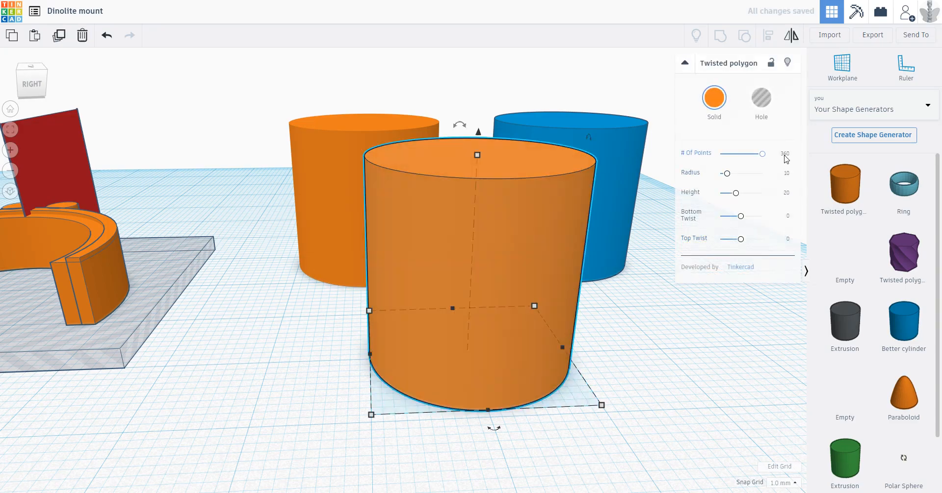
{"action": "right_click_drag", "start_coordinate": [606, 272], "coordinate": [594, 326]}
{"action": "scroll", "coordinate": [637, 281], "scroll_direction": "down", "scroll_amount": 3}
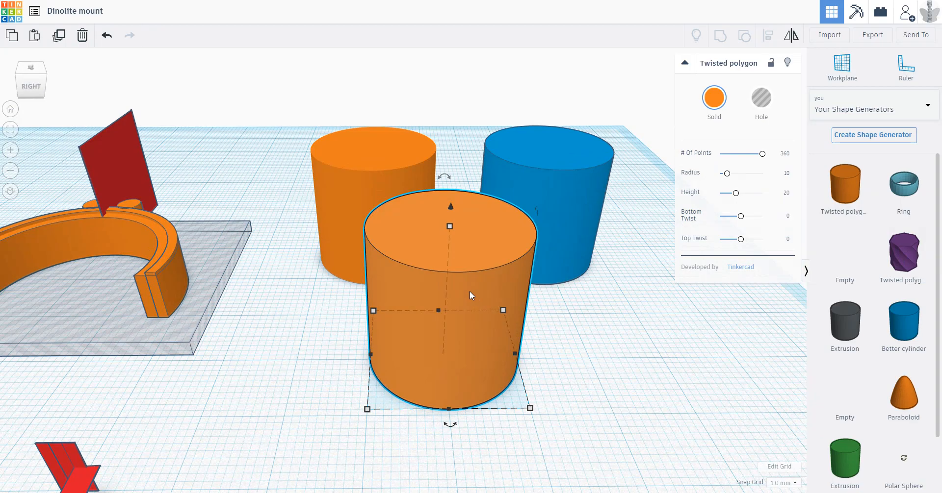
{"action": "right_click_drag", "start_coordinate": [535, 319], "coordinate": [457, 216]}
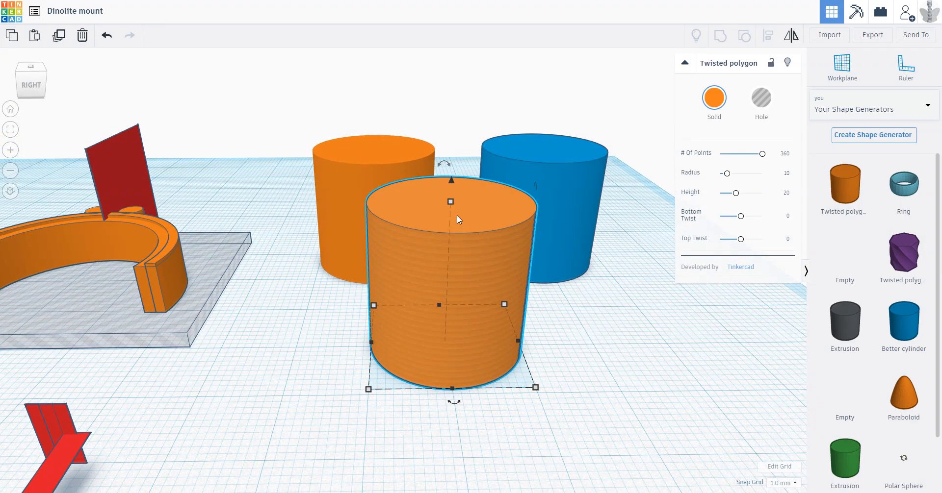